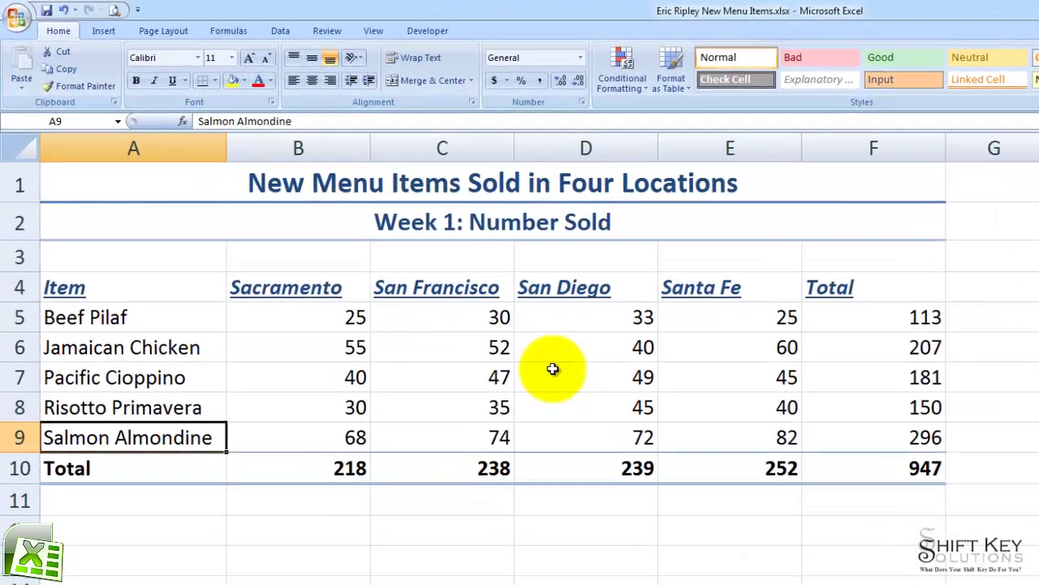
Step: Add green gradient data bars to the Total figures in F5:F9
left_click_drag(890, 323, 897, 429)
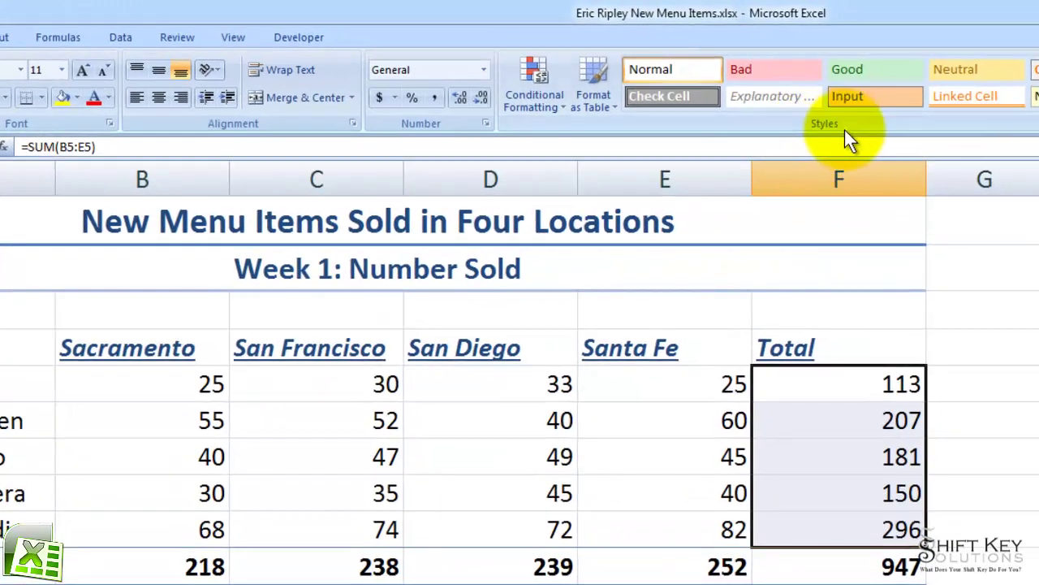
left_click(552, 103)
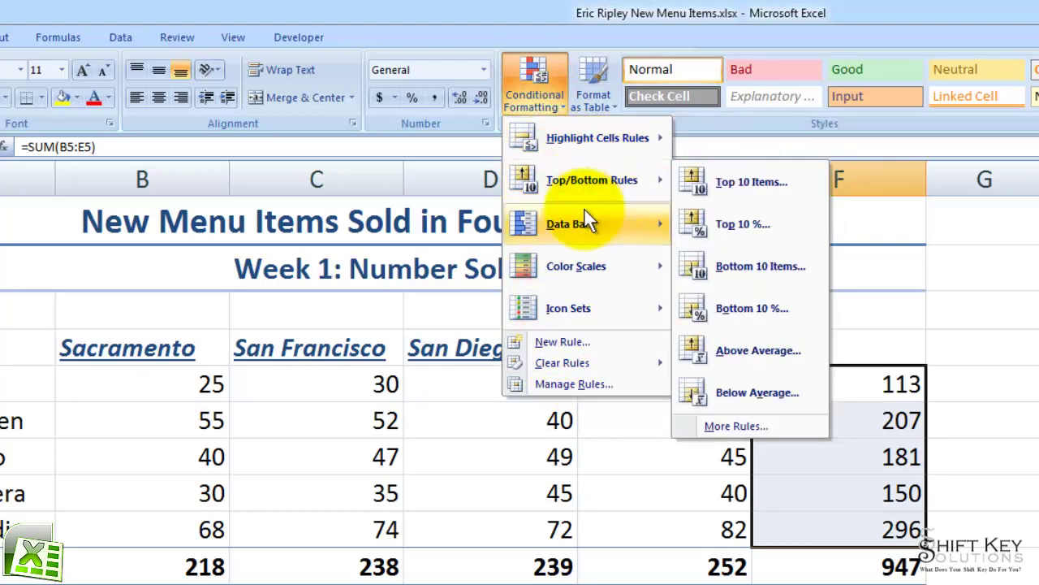
mouse_move(660, 283)
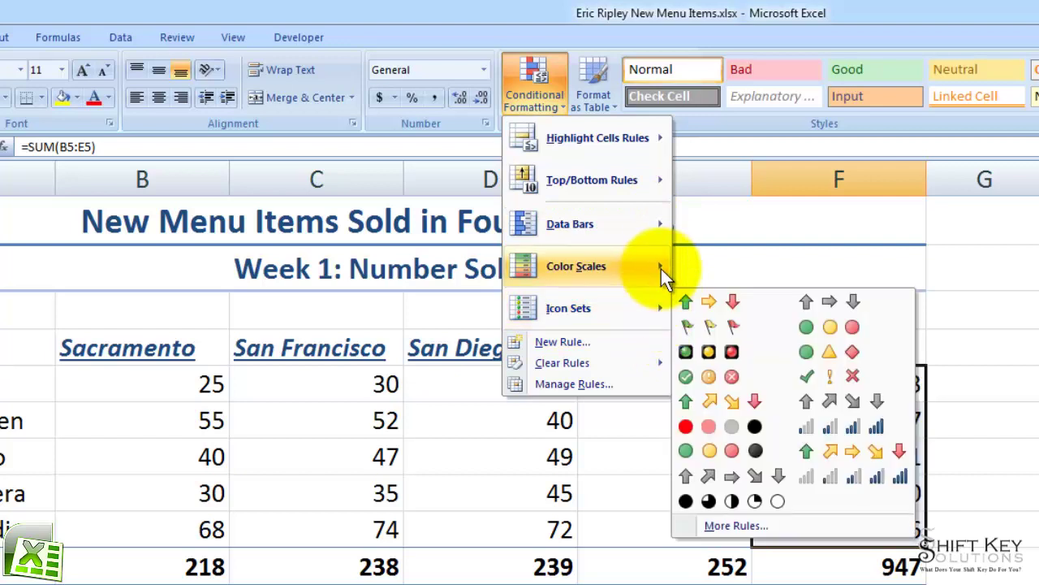
mouse_move(654, 145)
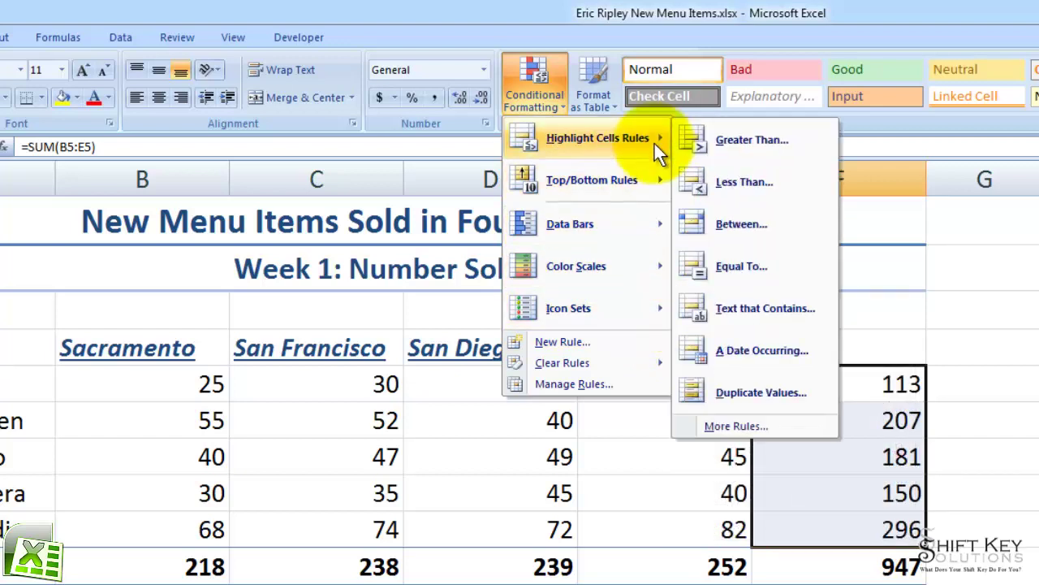
mouse_move(569, 225)
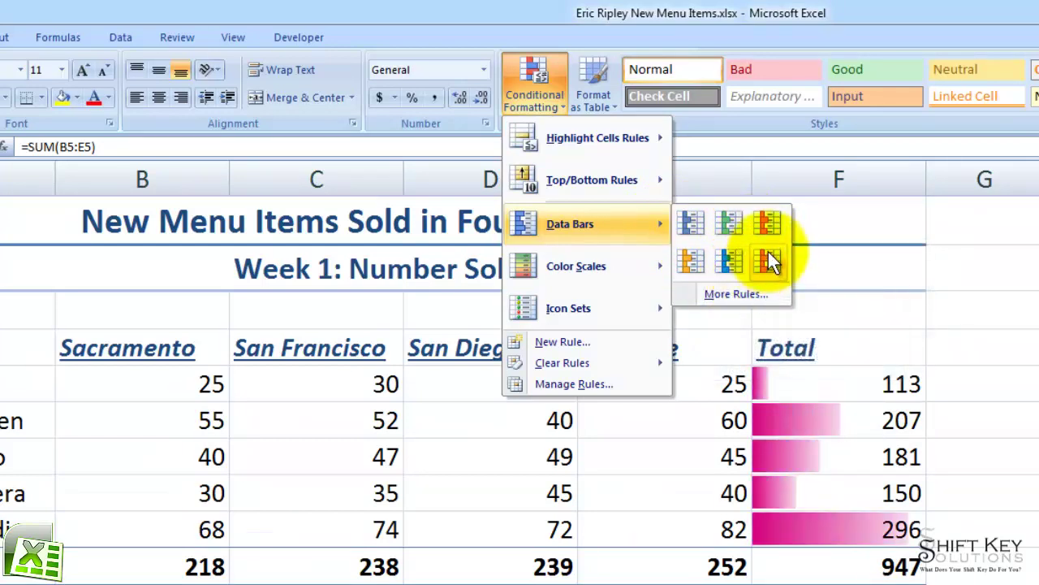
left_click(732, 224)
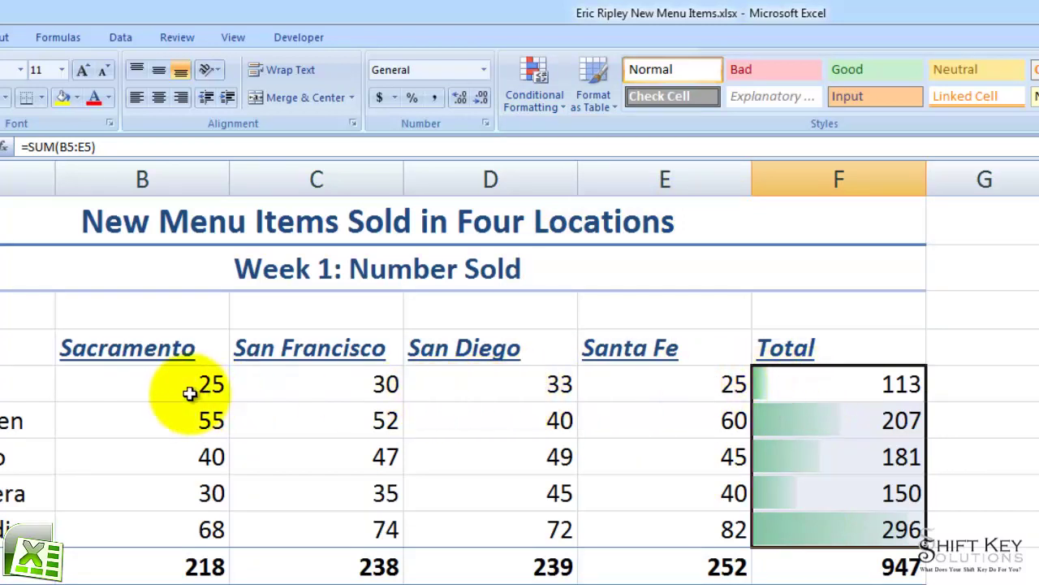
Step: Select the four locations' sales in B5:E9 and bring up the Highlight Cells Rules options
left_click_drag(151, 388, 681, 524)
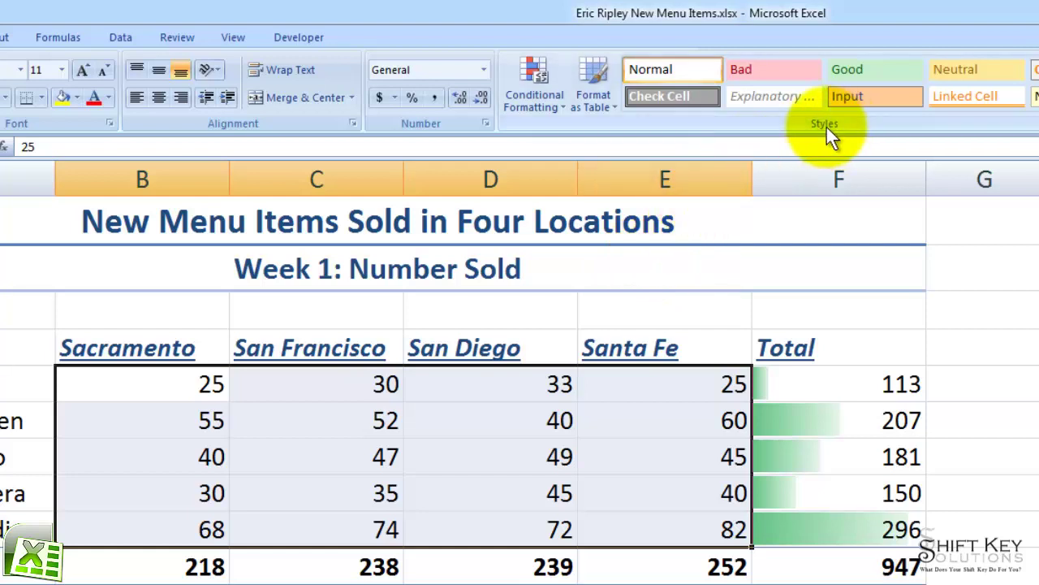
left_click(540, 80)
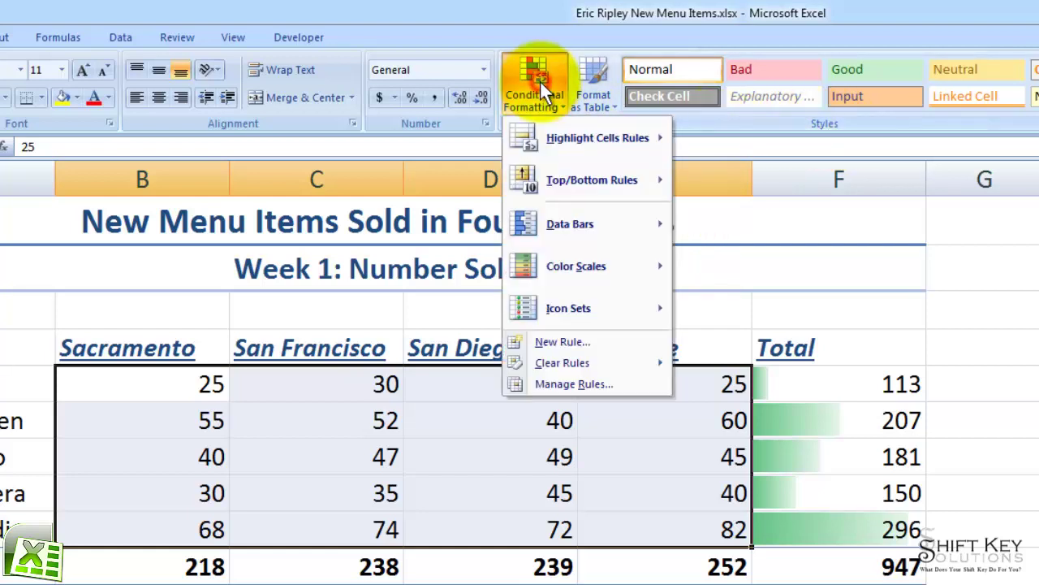
mouse_move(570, 136)
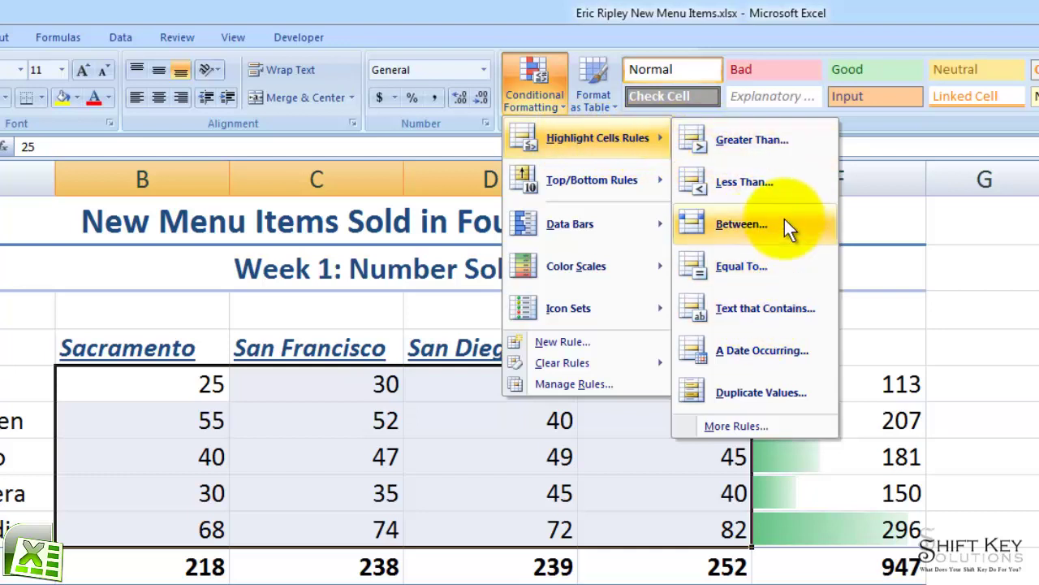
Step: Highlight sales between 25 and 30 with Light Red Fill and Dark Red Text
left_click(740, 224)
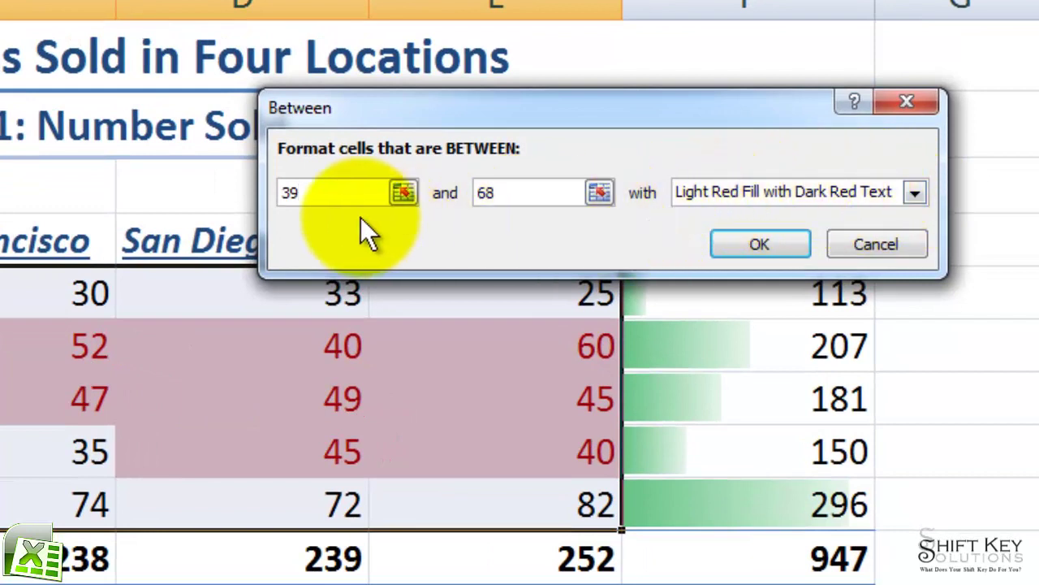
left_click_drag(339, 192, 282, 192)
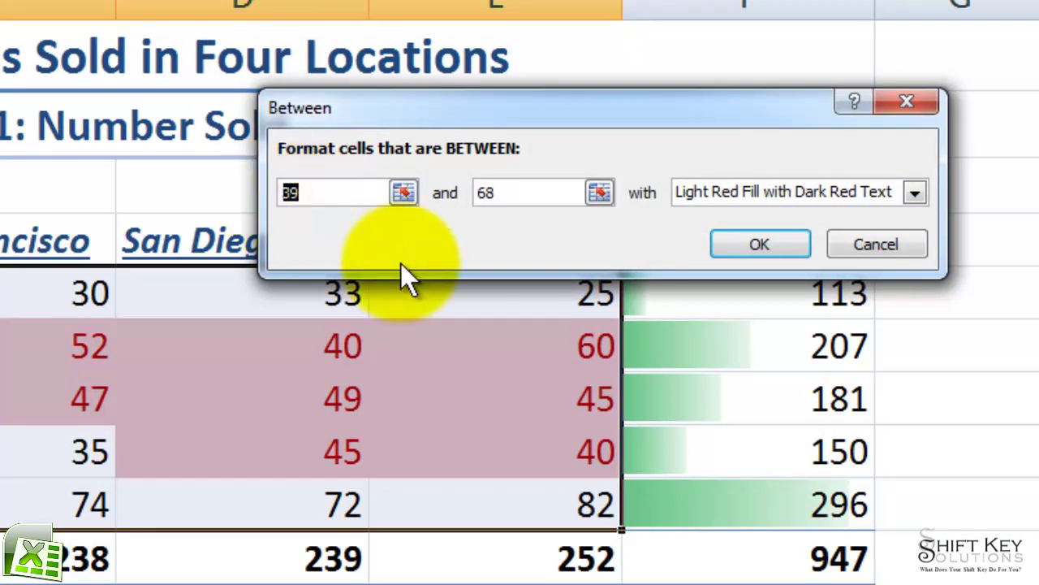
type("25")
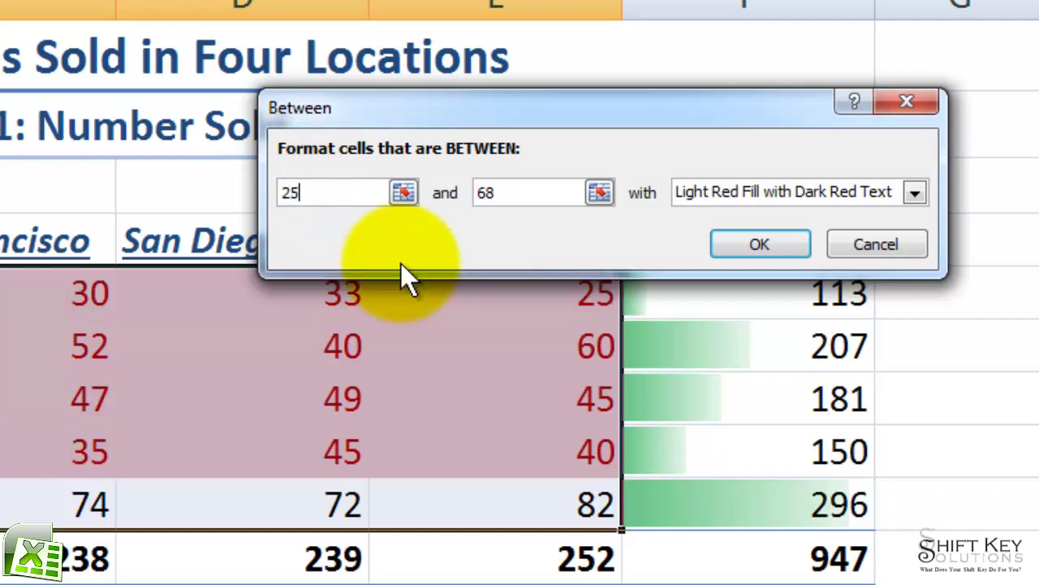
key("Tab")
type("30")
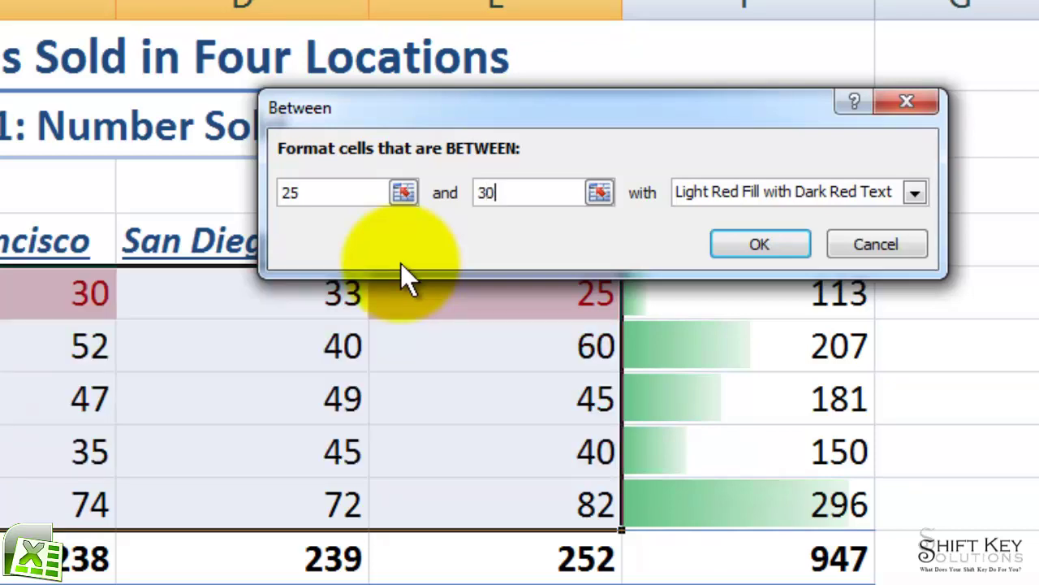
left_click_drag(373, 97, 271, 67)
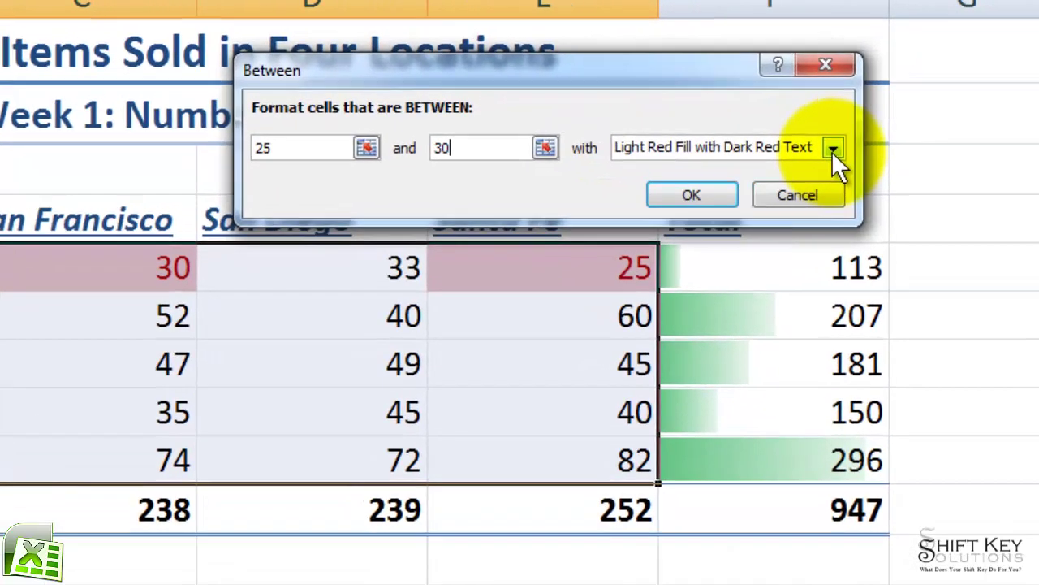
left_click(866, 126)
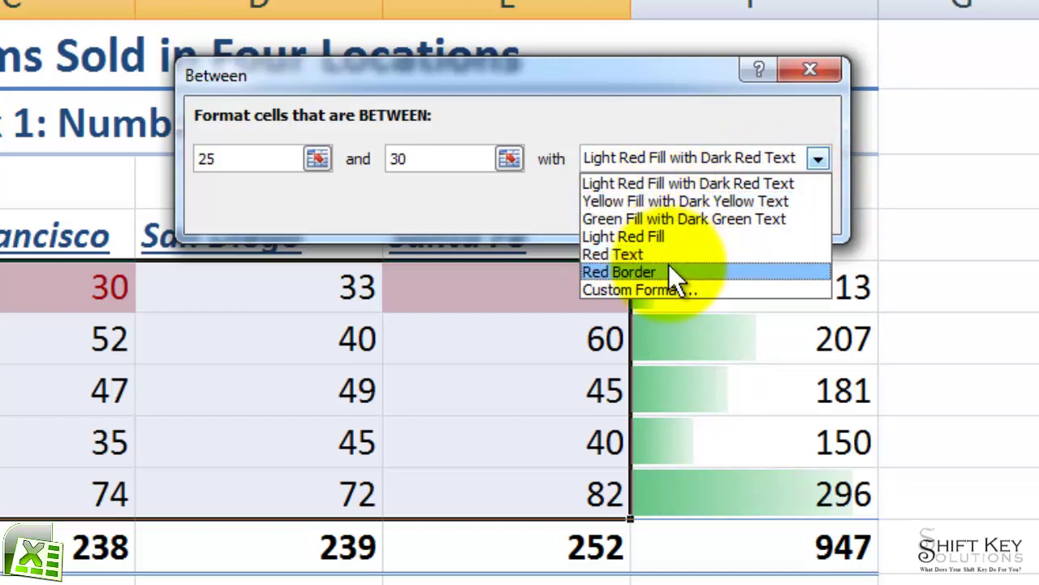
key("Escape")
left_click(666, 210)
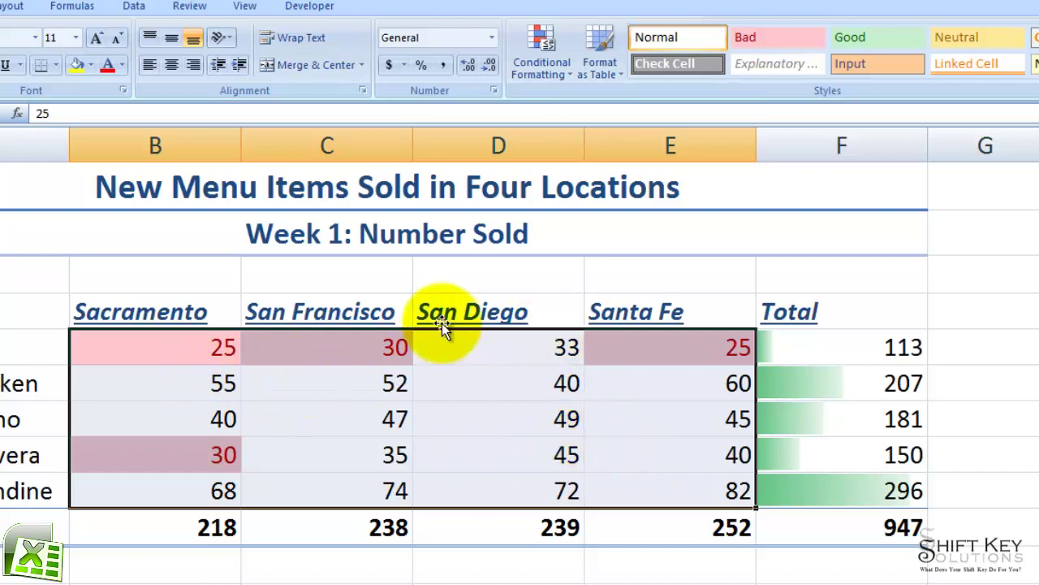
Step: Start a Top 10% rule on the sales figures, changing the percent to 15, and show its formats
left_click(552, 77)
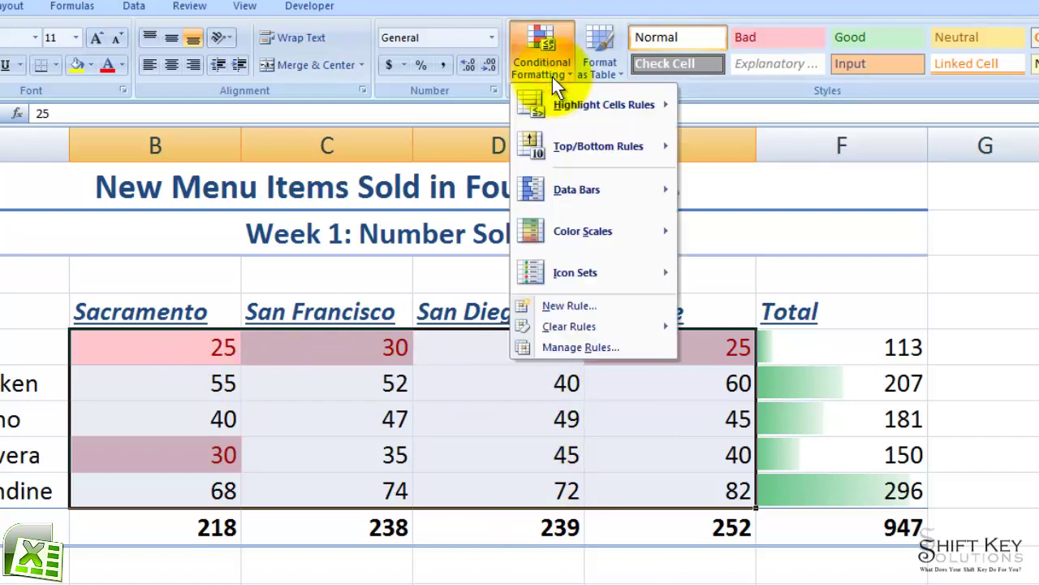
mouse_move(612, 148)
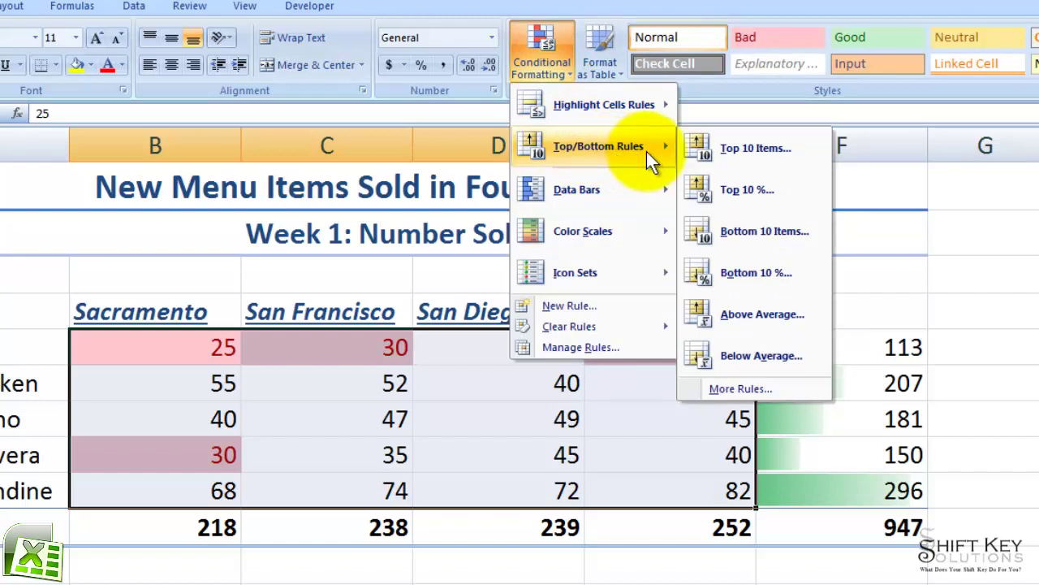
left_click(746, 192)
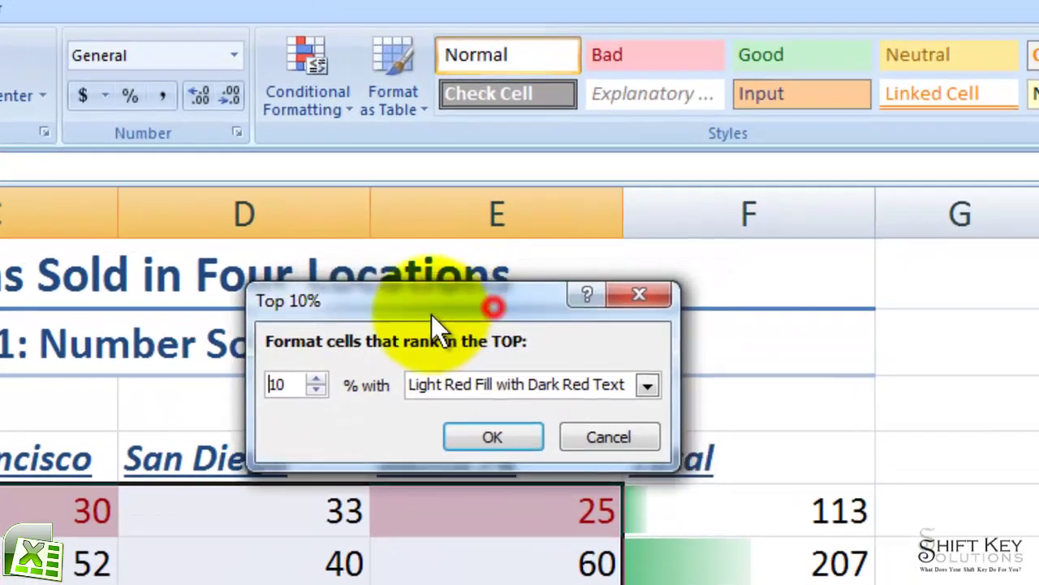
left_click_drag(431, 314, 413, 309)
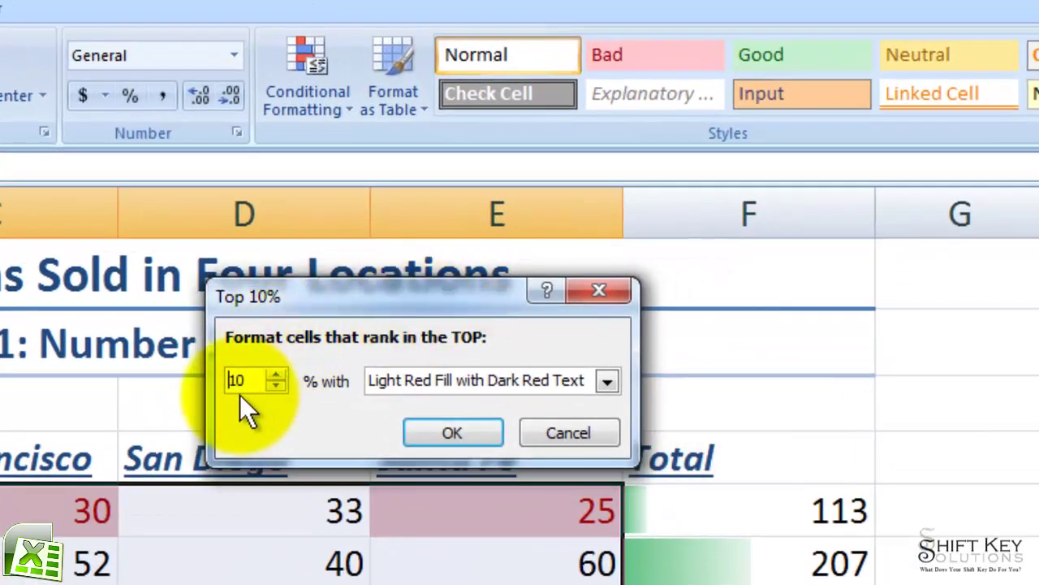
left_click_drag(248, 382, 226, 380)
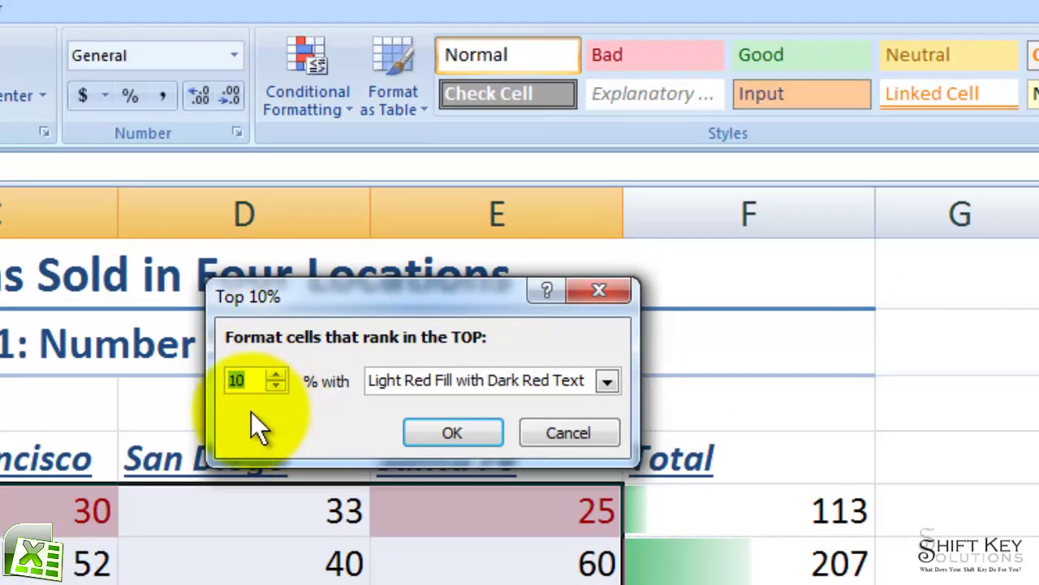
left_click(251, 379)
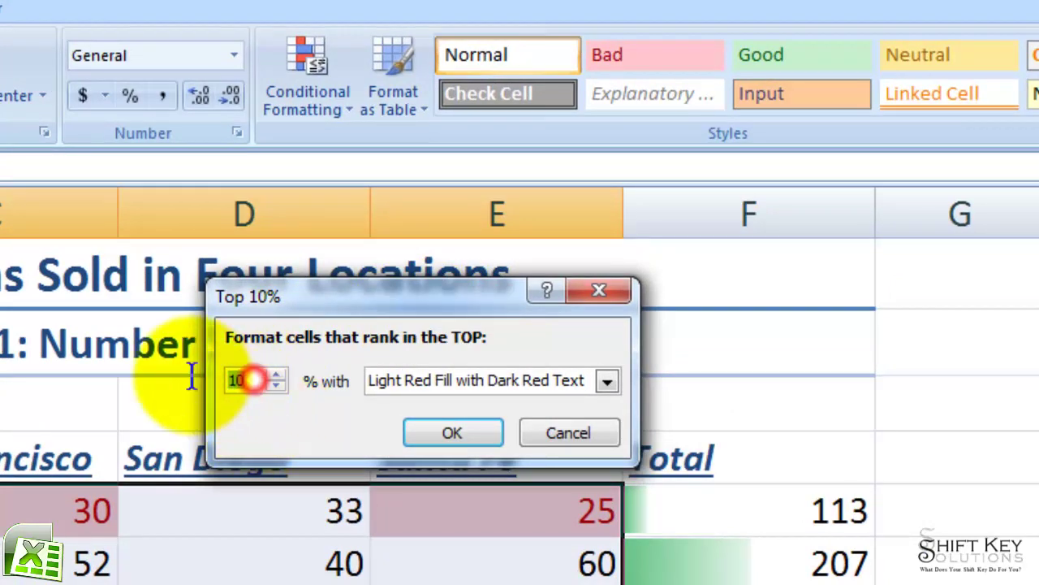
left_click_drag(191, 375, 203, 382)
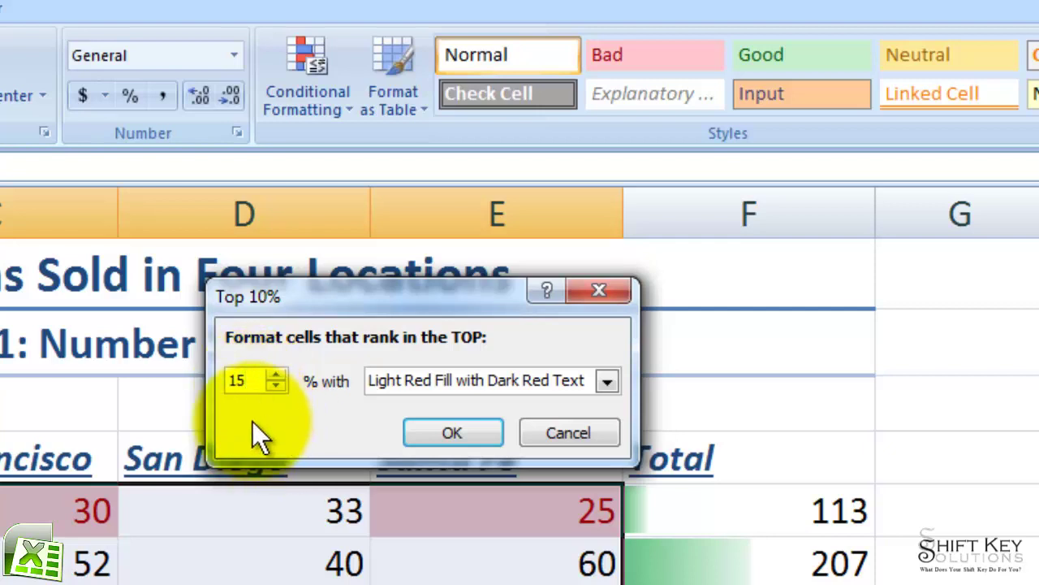
left_click(606, 381)
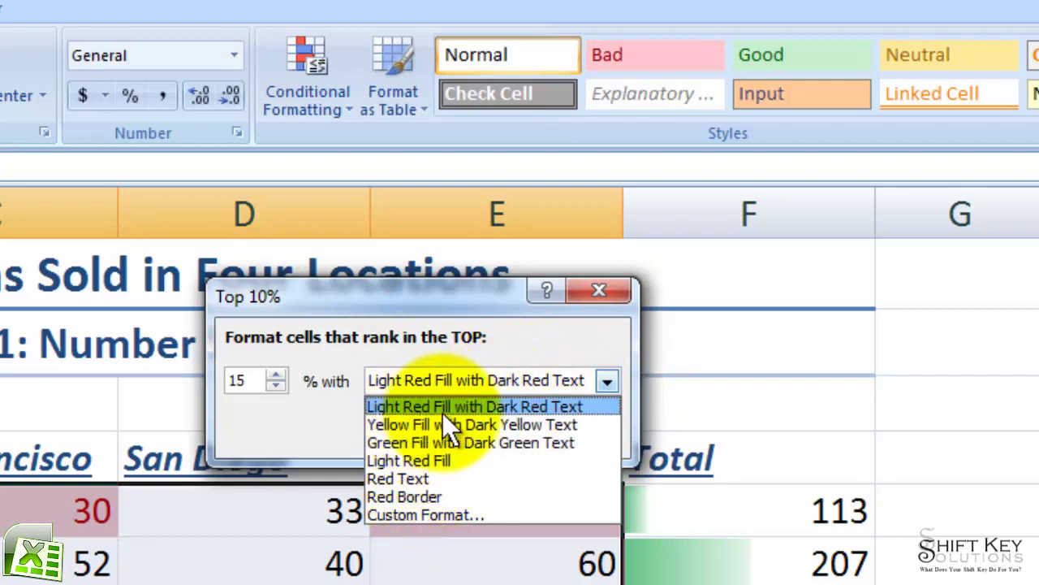
Step: Give the top 15% rule a custom bold blue font format
left_click(474, 514)
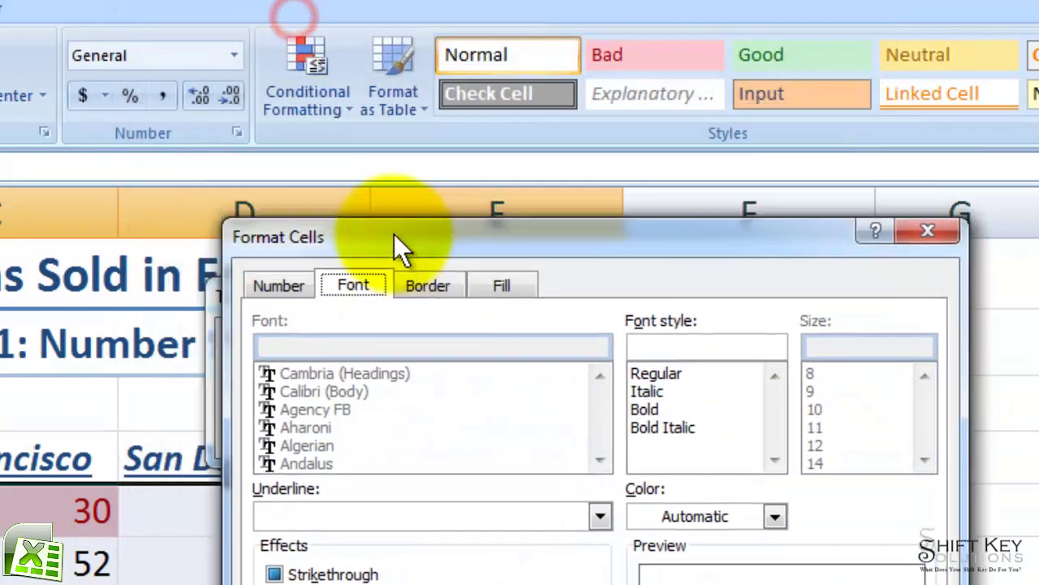
left_click_drag(296, 33, 348, 84)
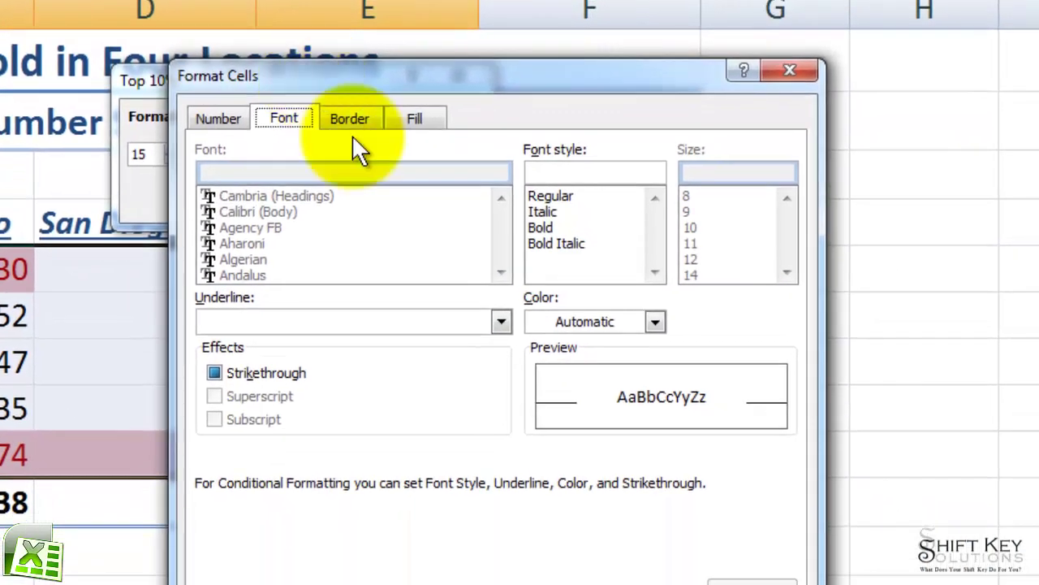
left_click(552, 226)
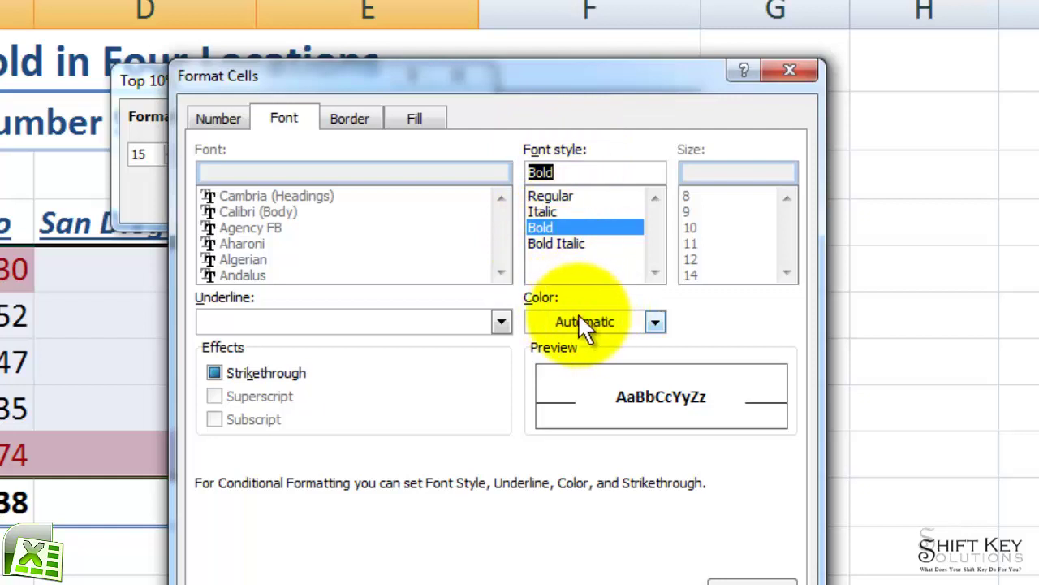
left_click(655, 321)
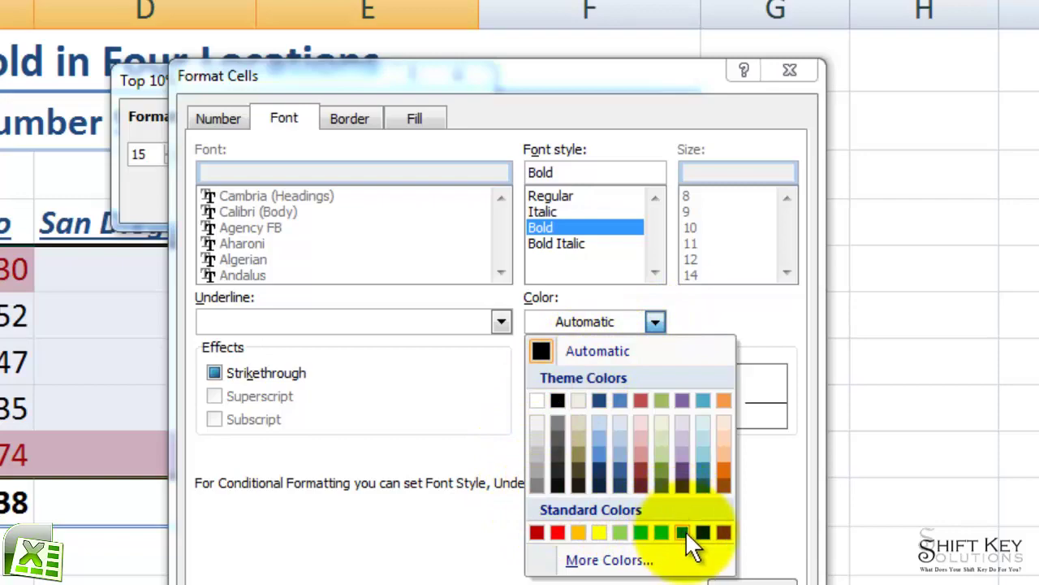
left_click(683, 532)
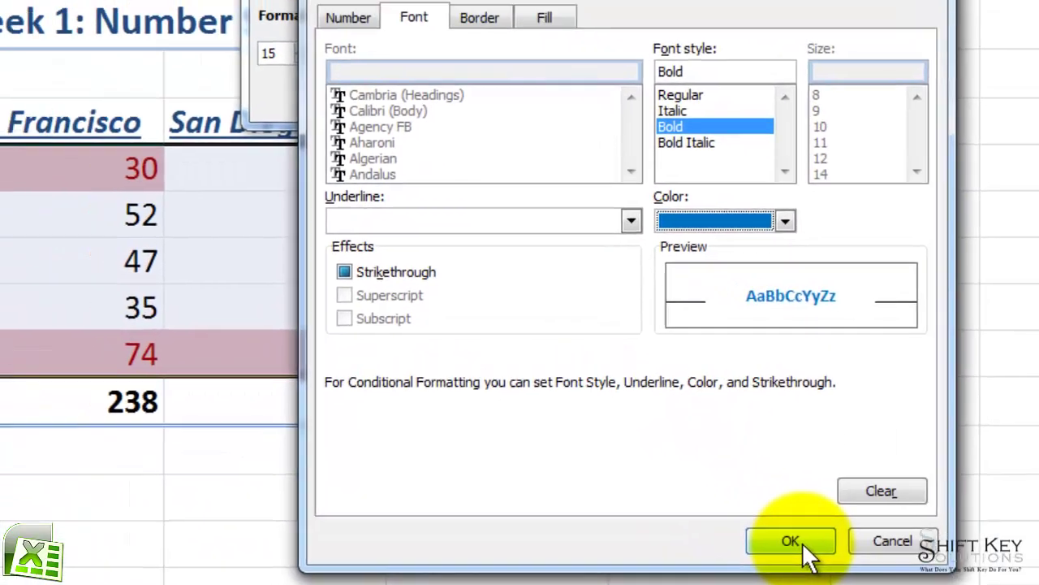
left_click(804, 544)
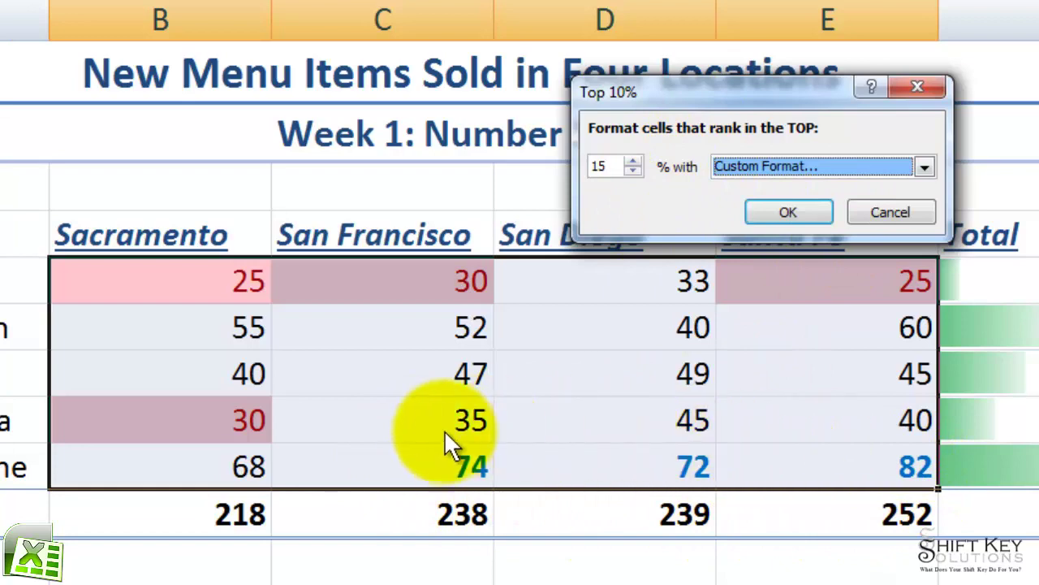
Step: Apply the top 15% rule and deselect the range with Ctrl+Home
left_click(797, 213)
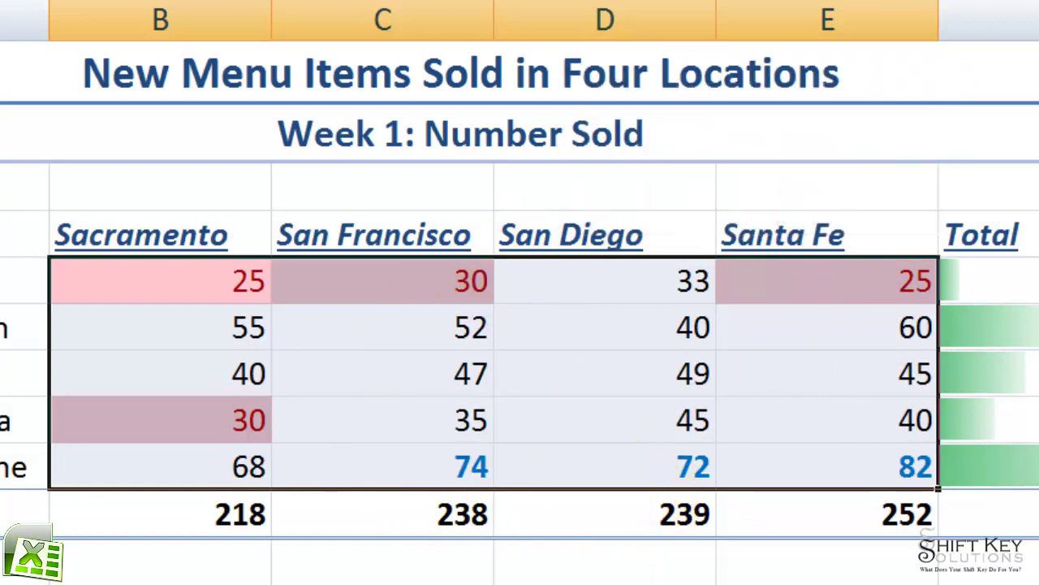
key("ctrl+Home")
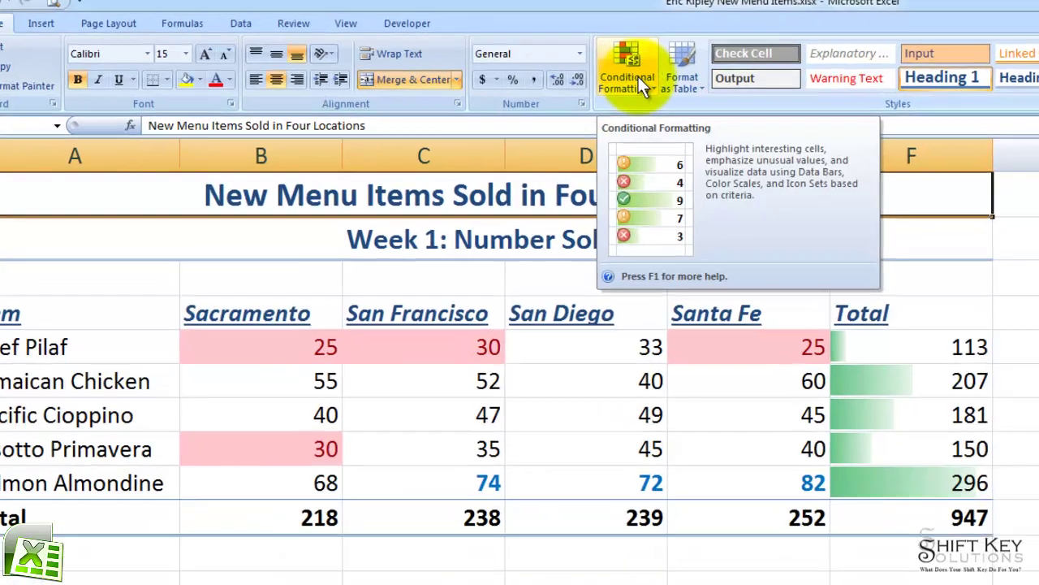
Step: Clear the conditional formatting rules from the entire sheet
left_click(659, 81)
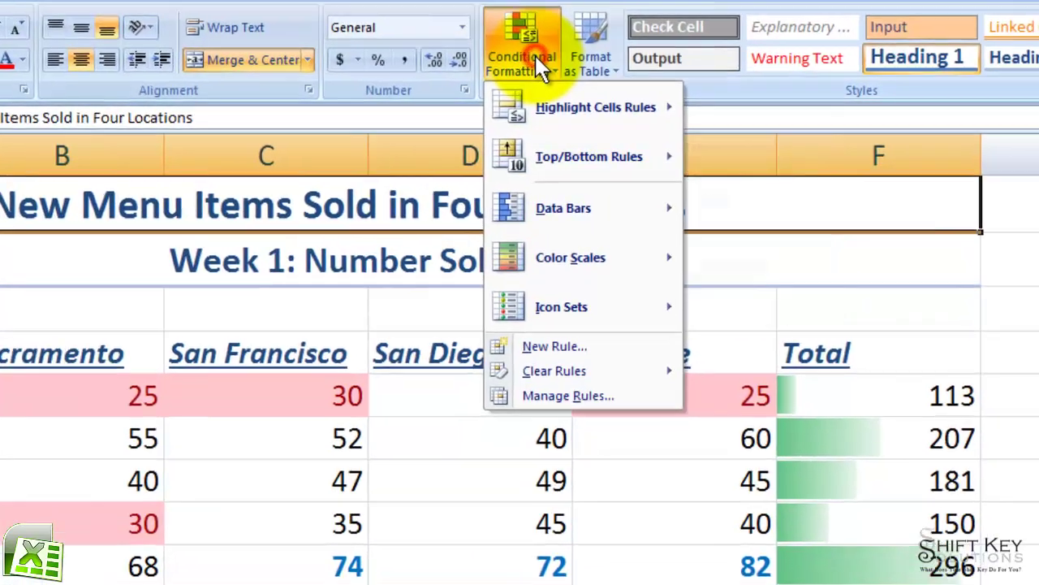
mouse_move(430, 402)
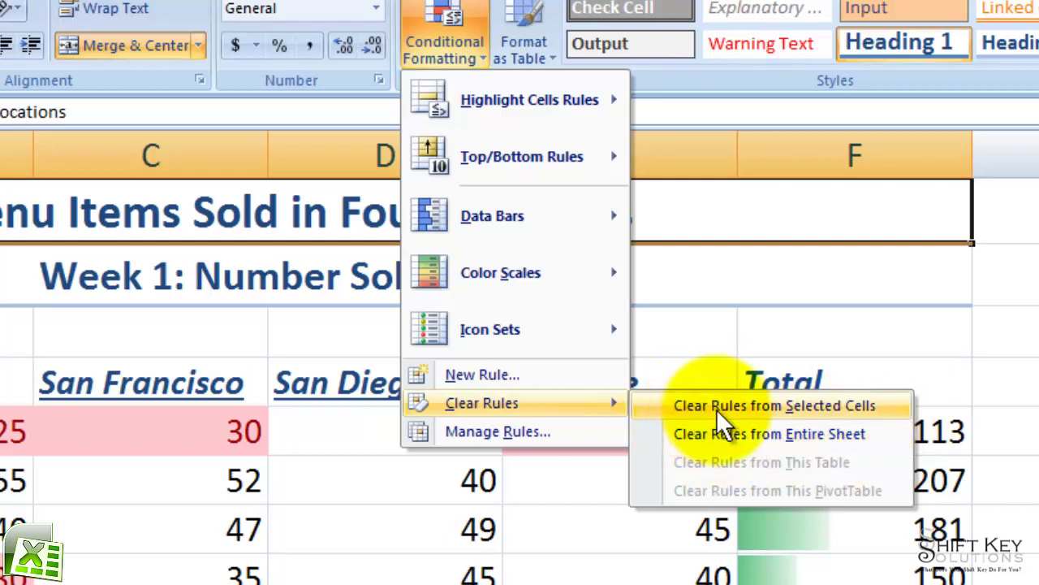
left_click(743, 434)
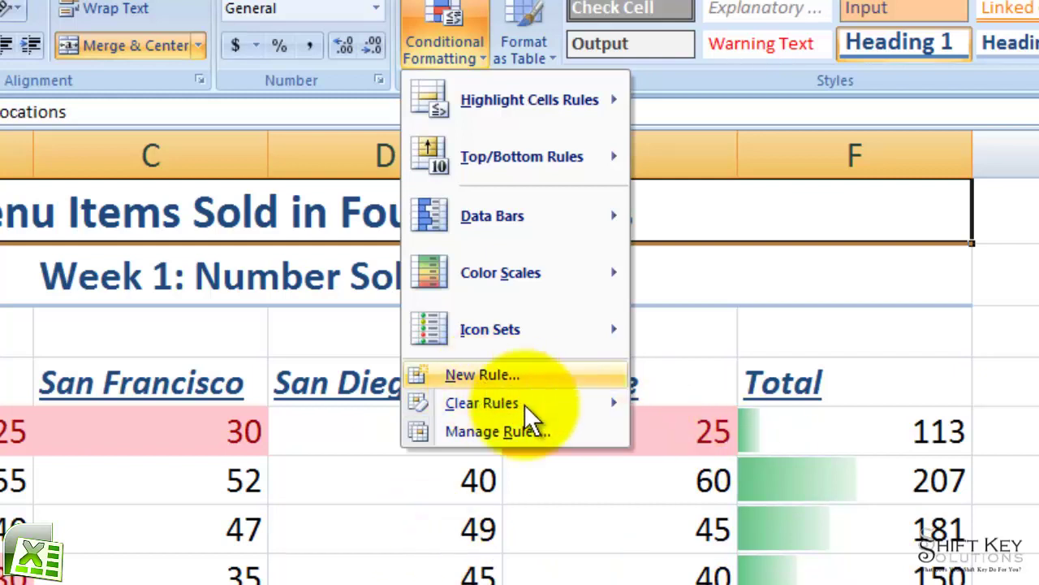
mouse_move(538, 408)
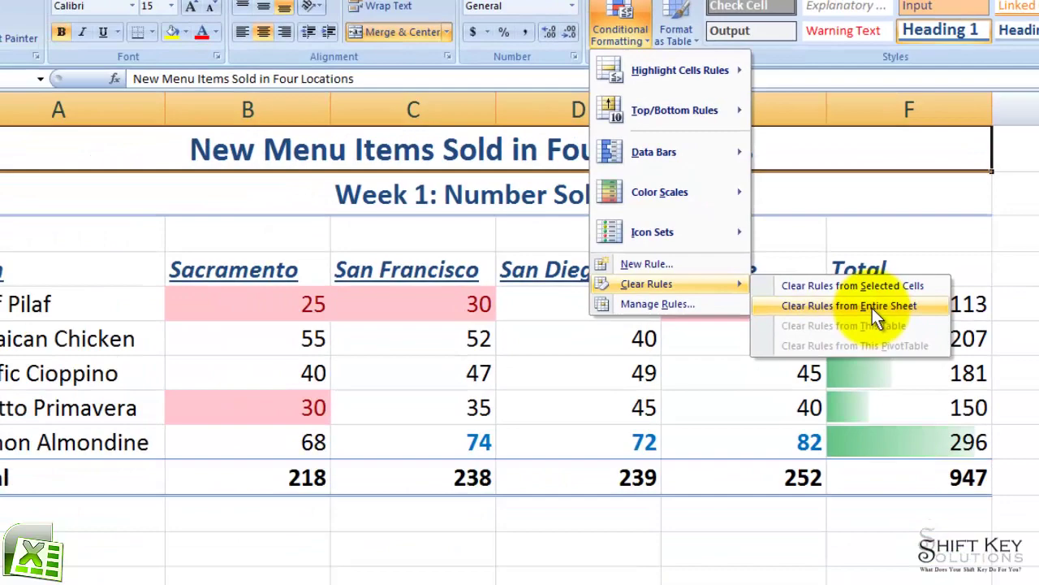
left_click(802, 436)
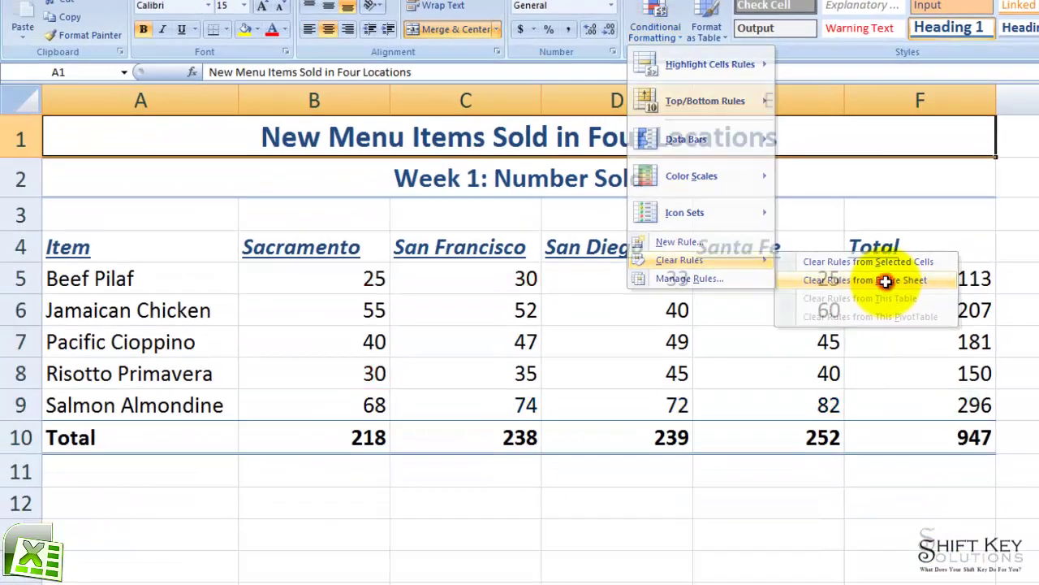